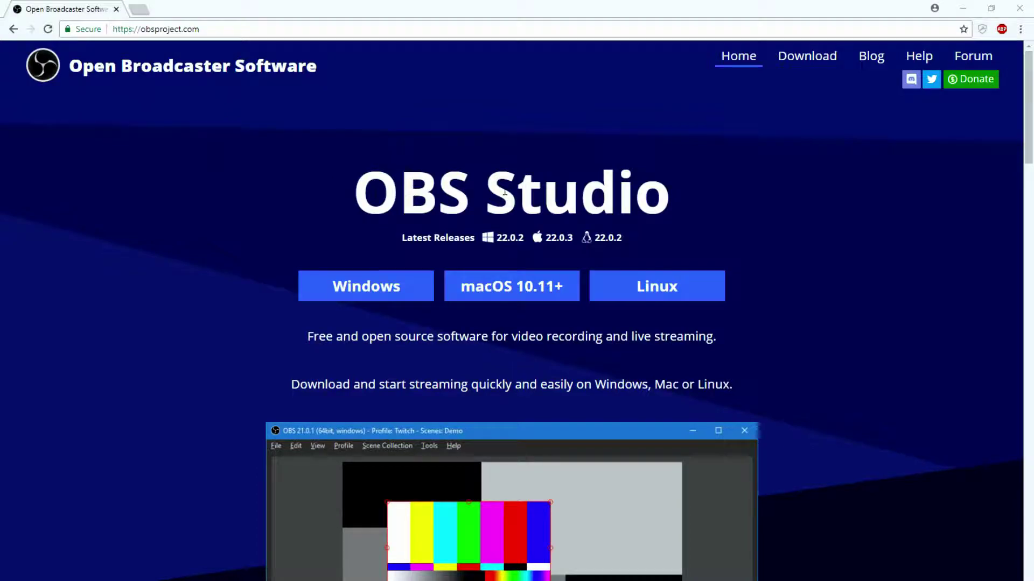
click(236, 30)
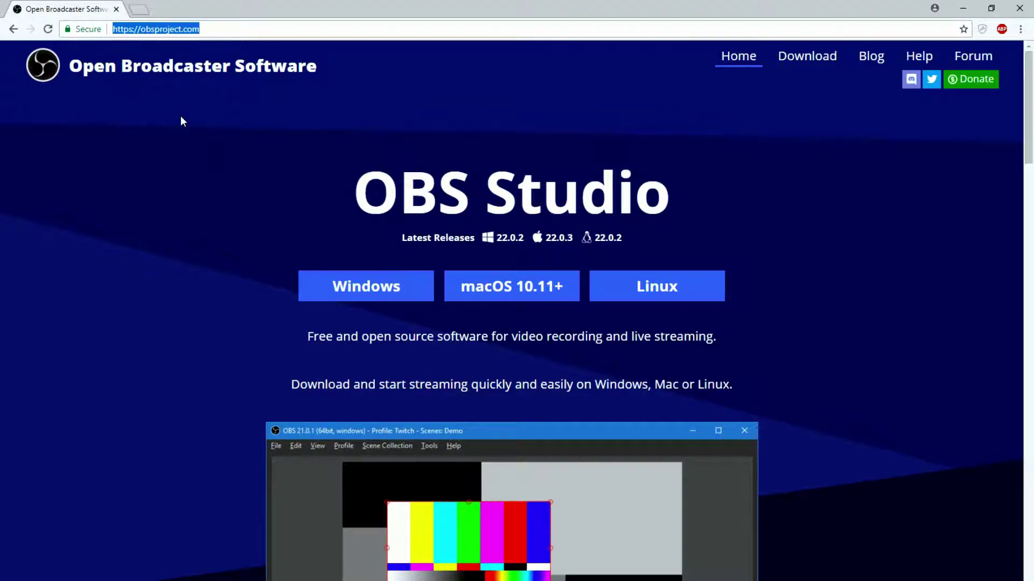
click(157, 231)
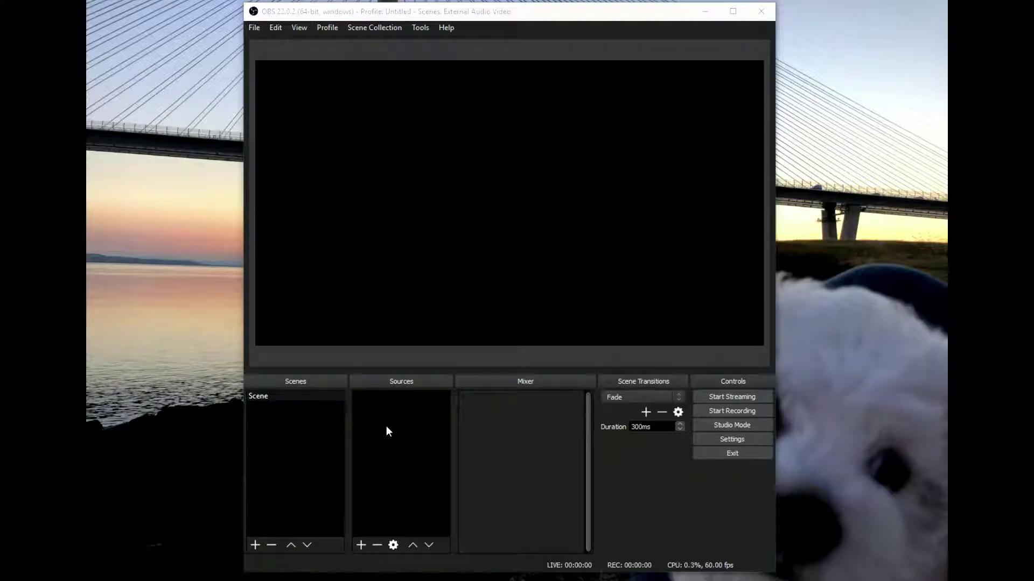
Add an Audio Input Capture source named 'mic' using the Yeti Stereo Microphone as its device
click(360, 545)
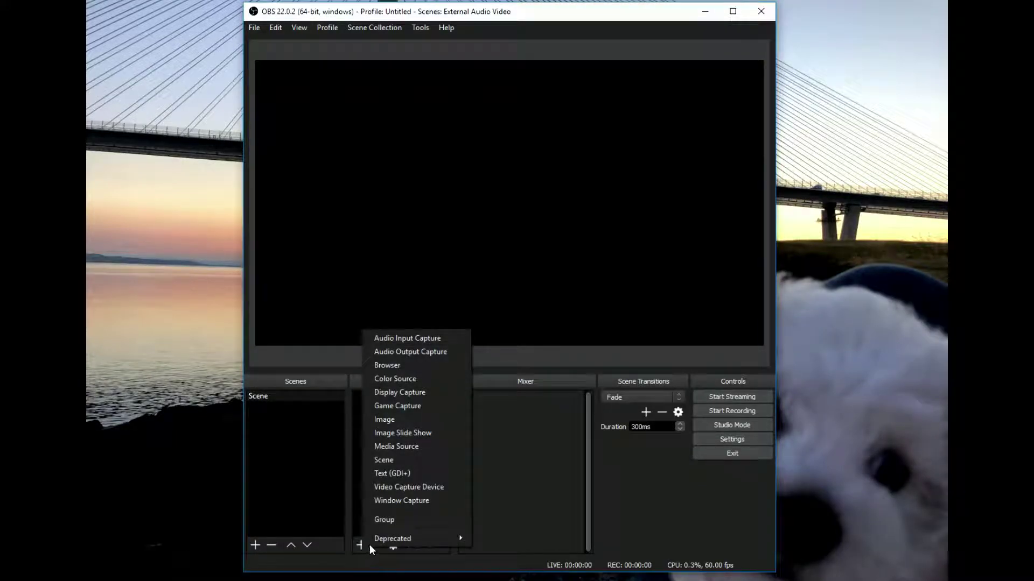
click(442, 343)
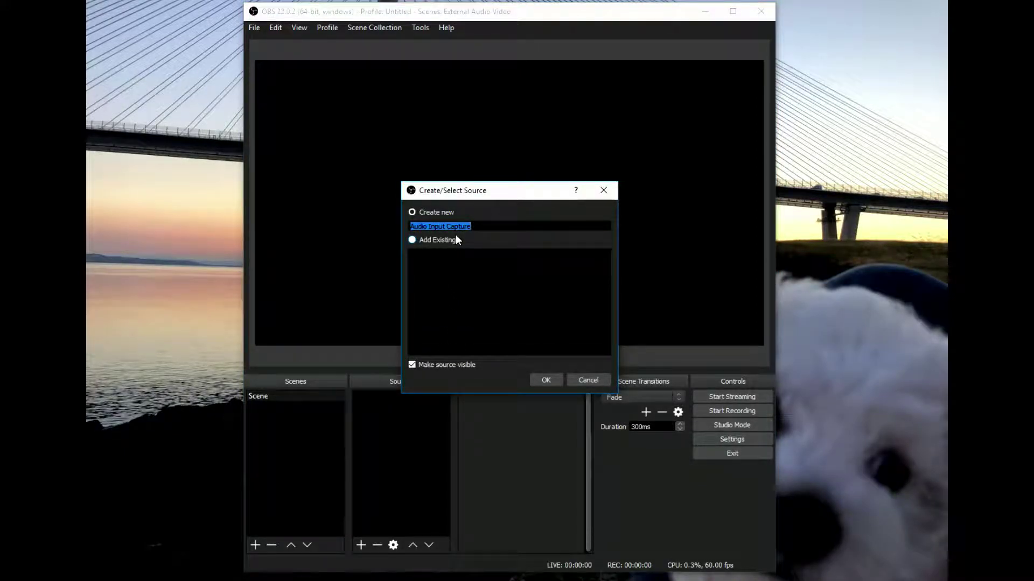
text(mic)
key(Return)
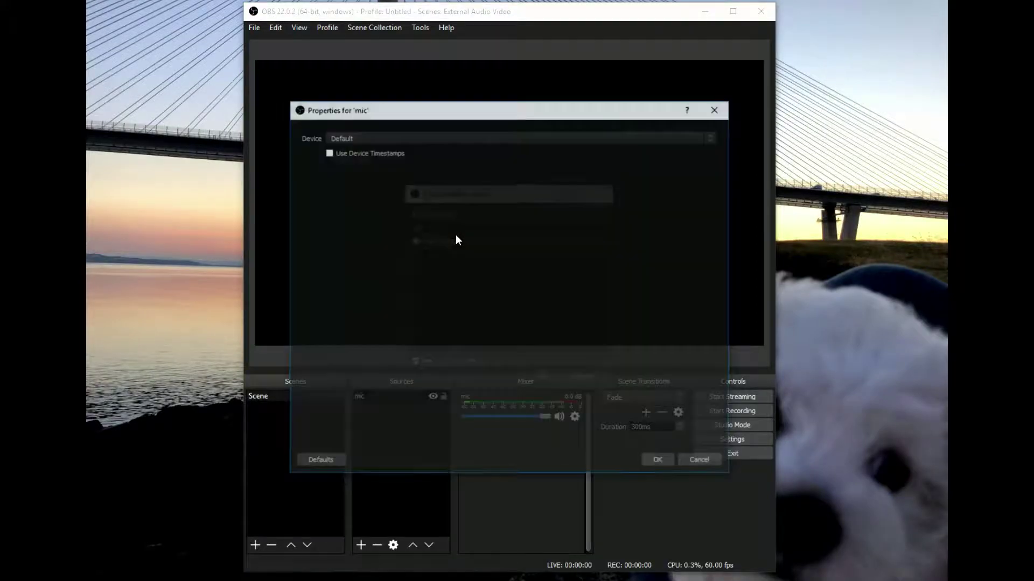
click(439, 138)
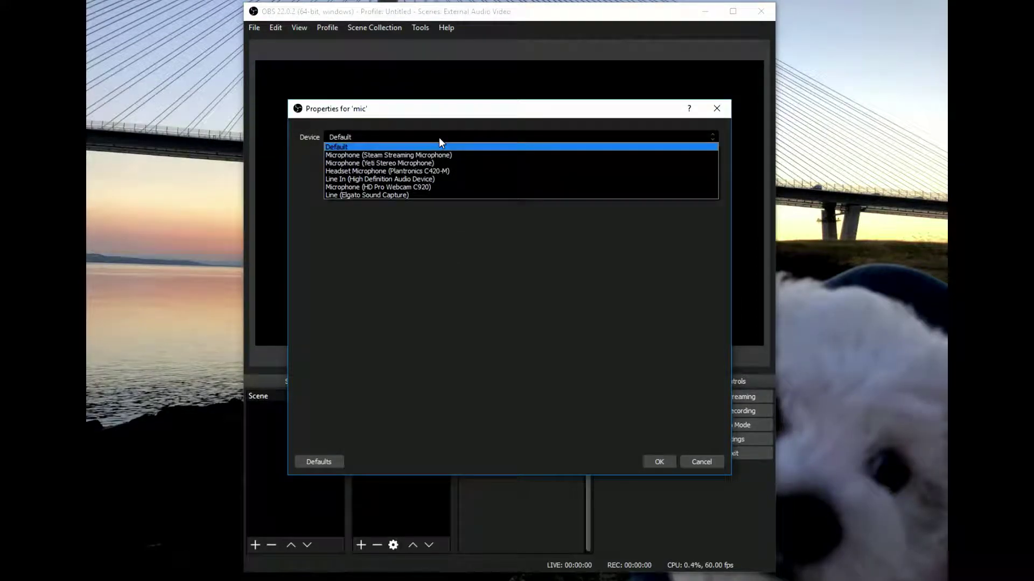
click(459, 164)
click(660, 462)
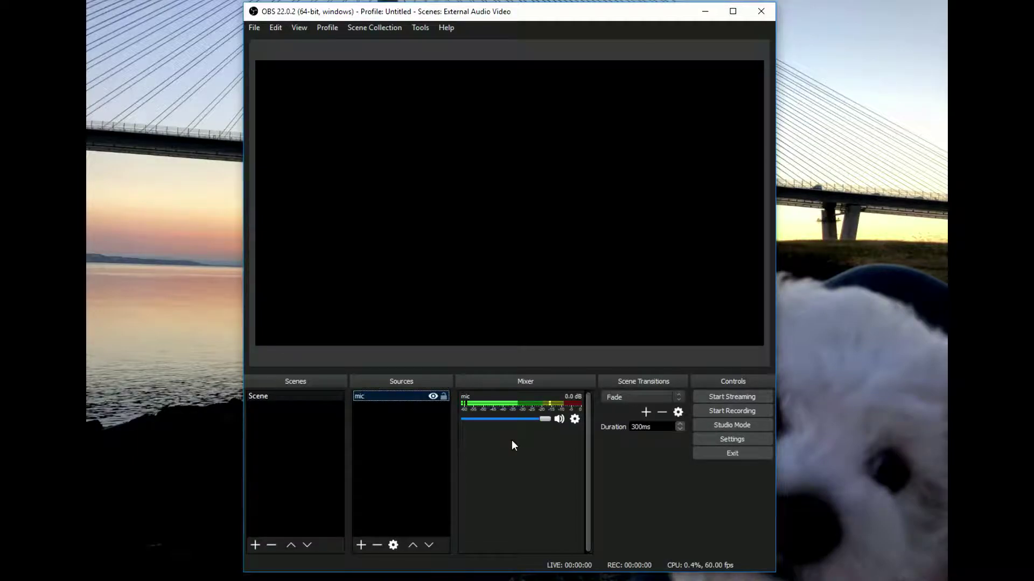
Add a Video Capture Device source named 'cam' showing the Game Capture HD60 Pro feed
click(360, 545)
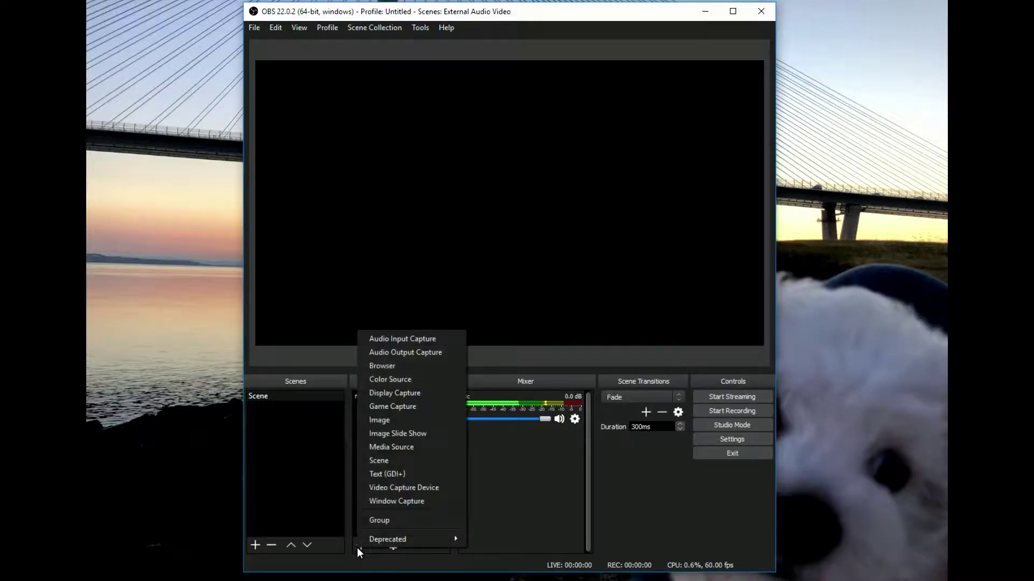
click(434, 489)
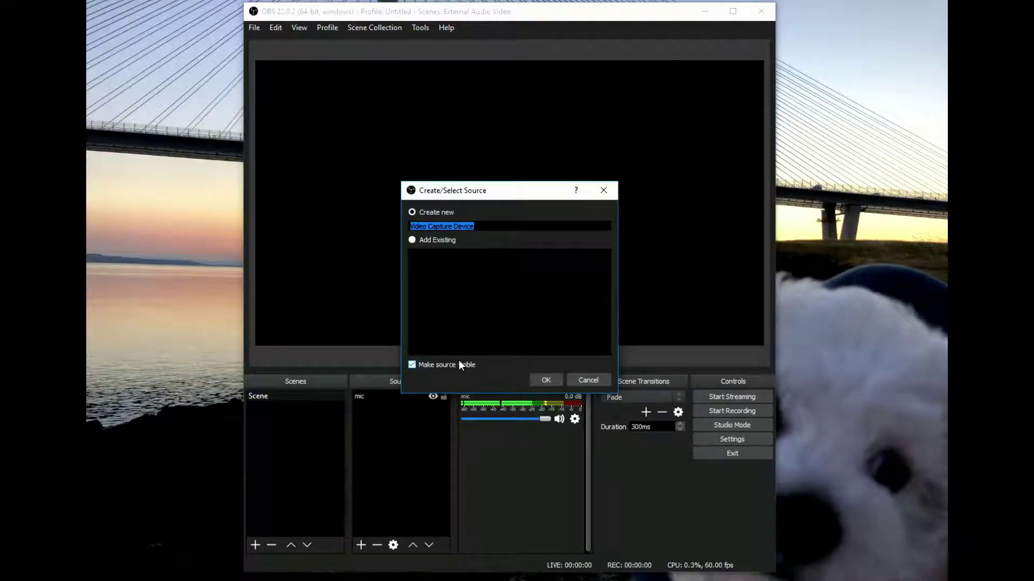
key(Escape)
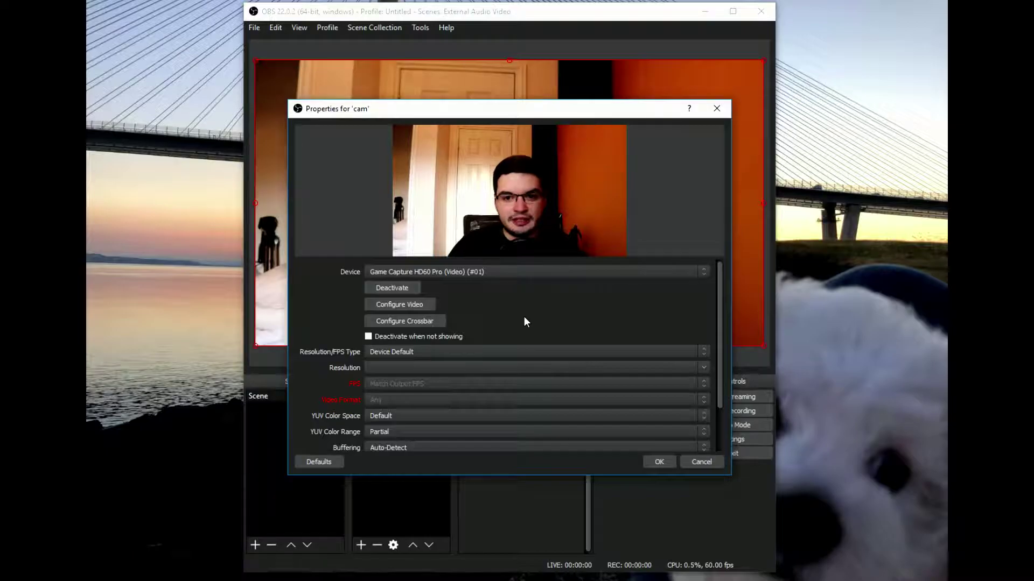
click(530, 272)
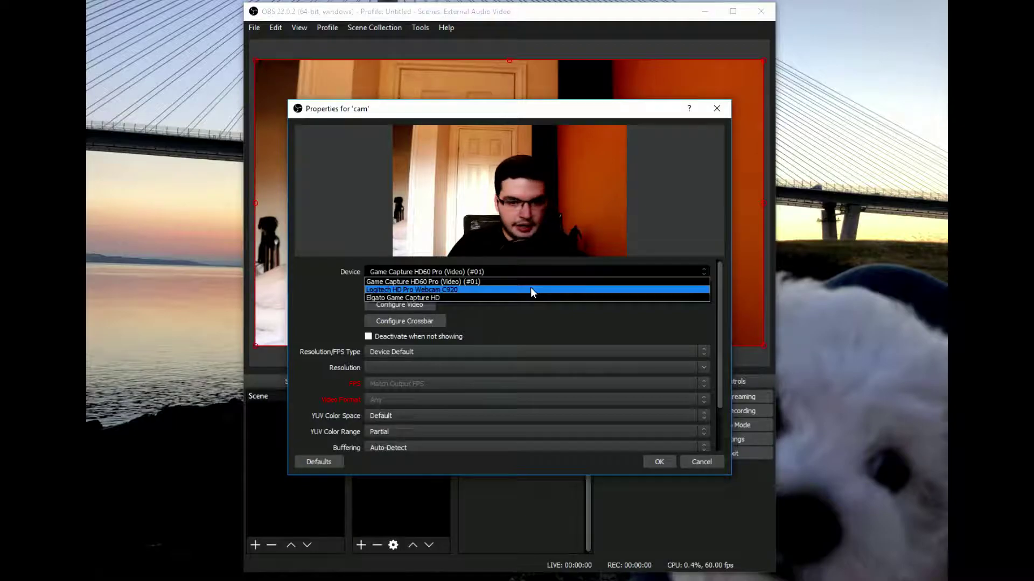
click(531, 289)
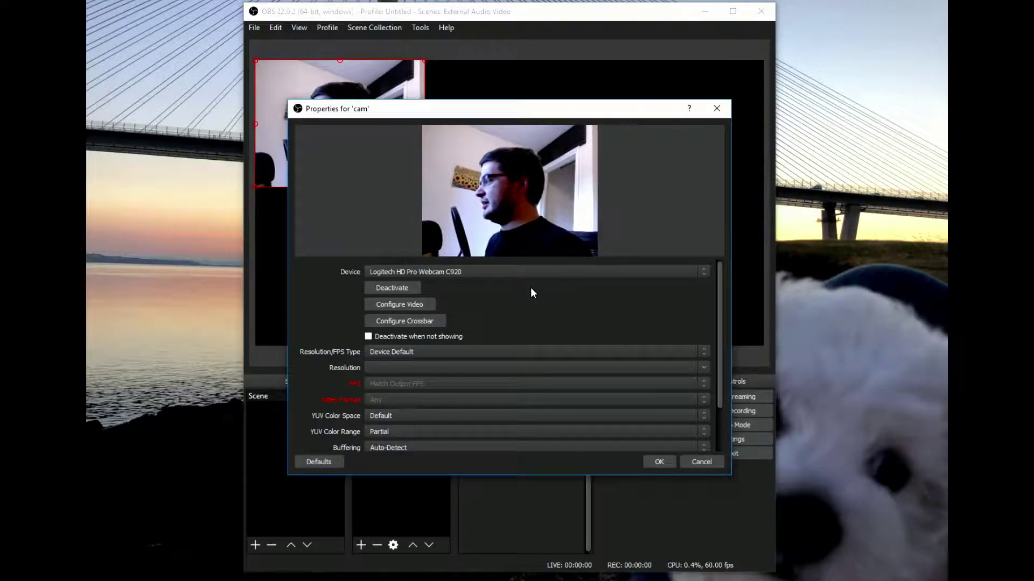
click(530, 273)
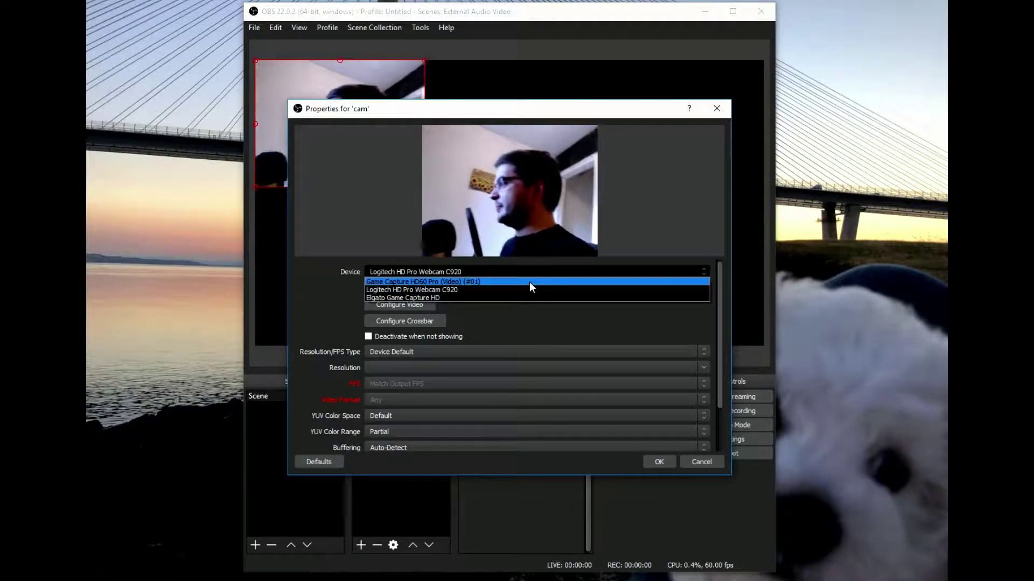
click(528, 281)
scroll(335, 346, down, 2)
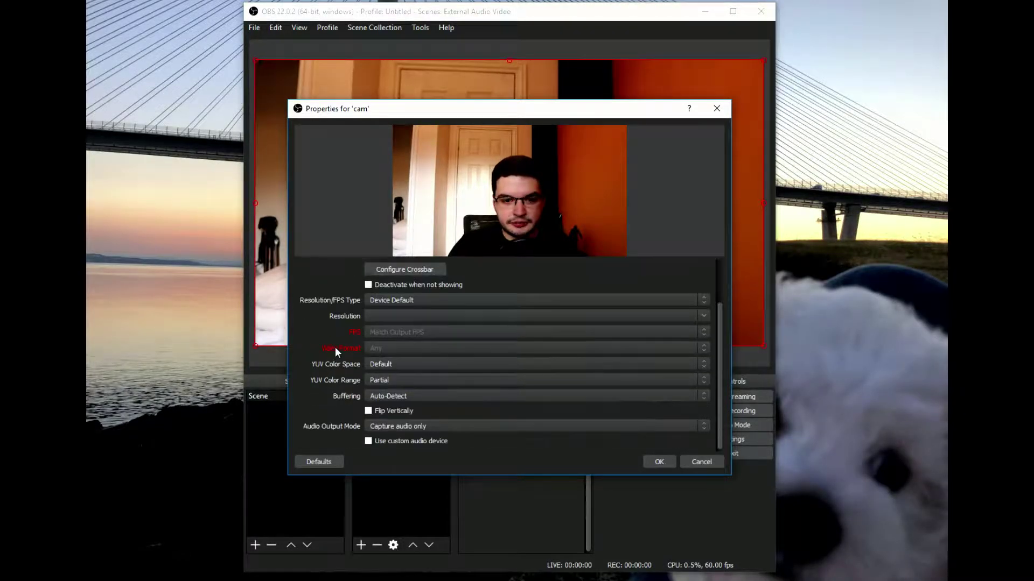
click(410, 301)
Give the cam source a custom 1920x1080 resolution at 60 FPS
click(411, 310)
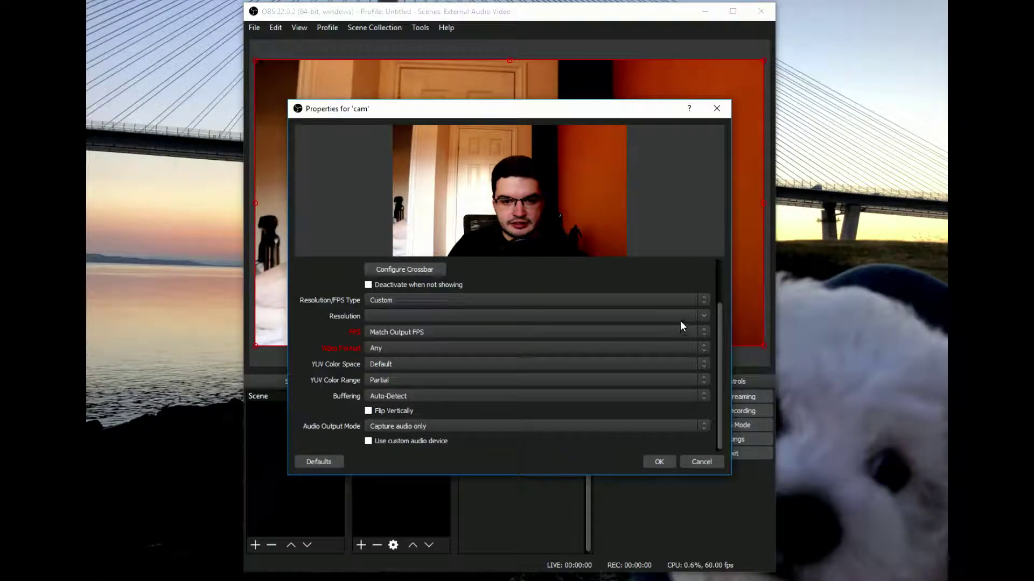
click(701, 317)
click(666, 342)
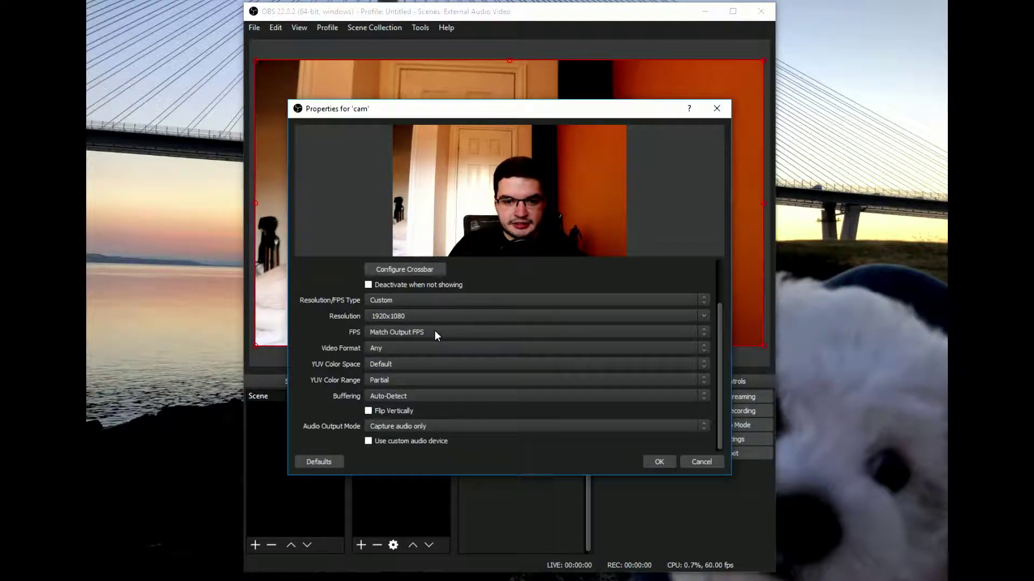
click(494, 331)
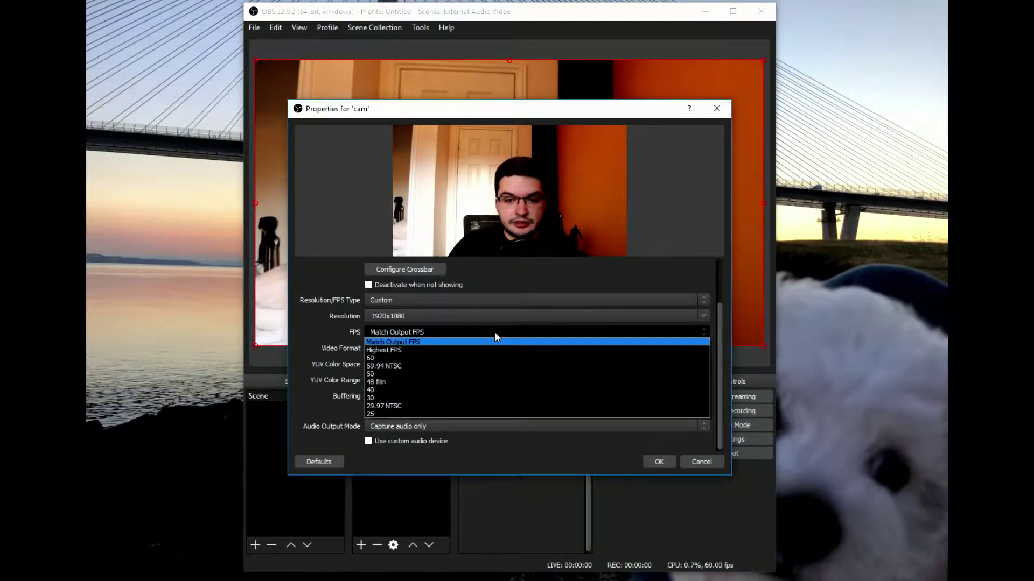
click(480, 358)
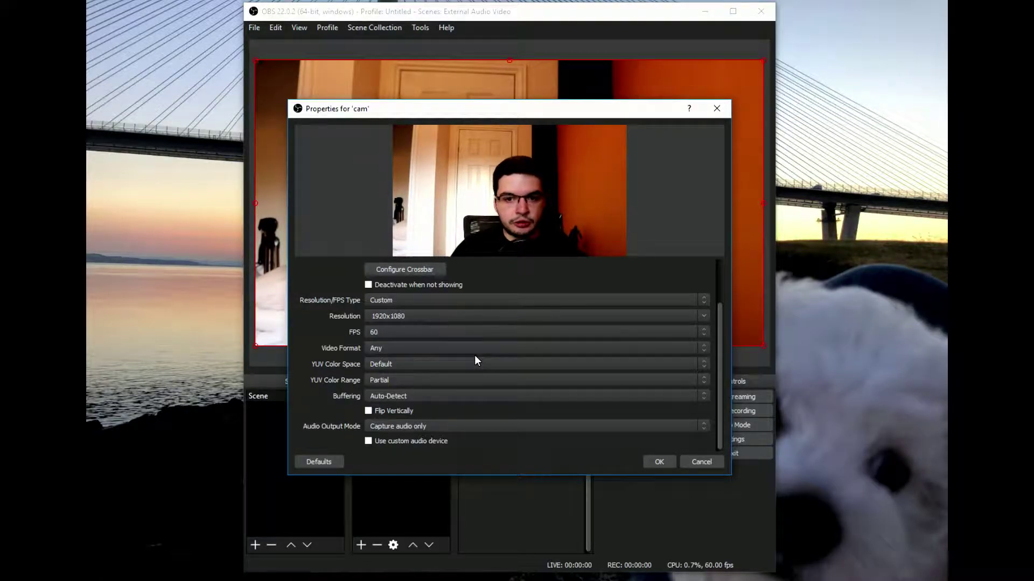
Change the cam's YUV colour range from Partial to Full
click(457, 380)
click(448, 398)
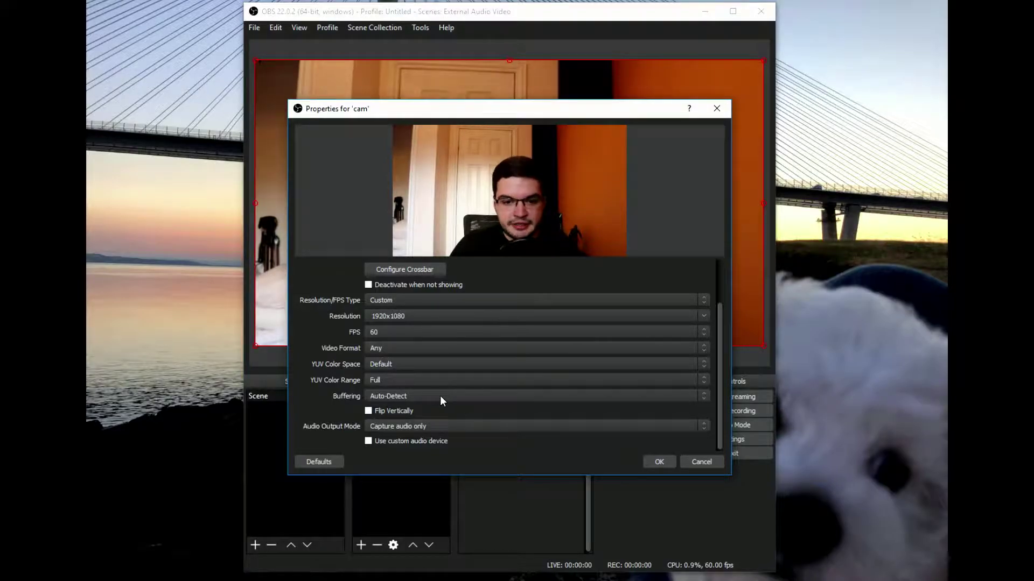
click(440, 396)
Disable buffering on the cam source and confirm its properties with OK
click(428, 422)
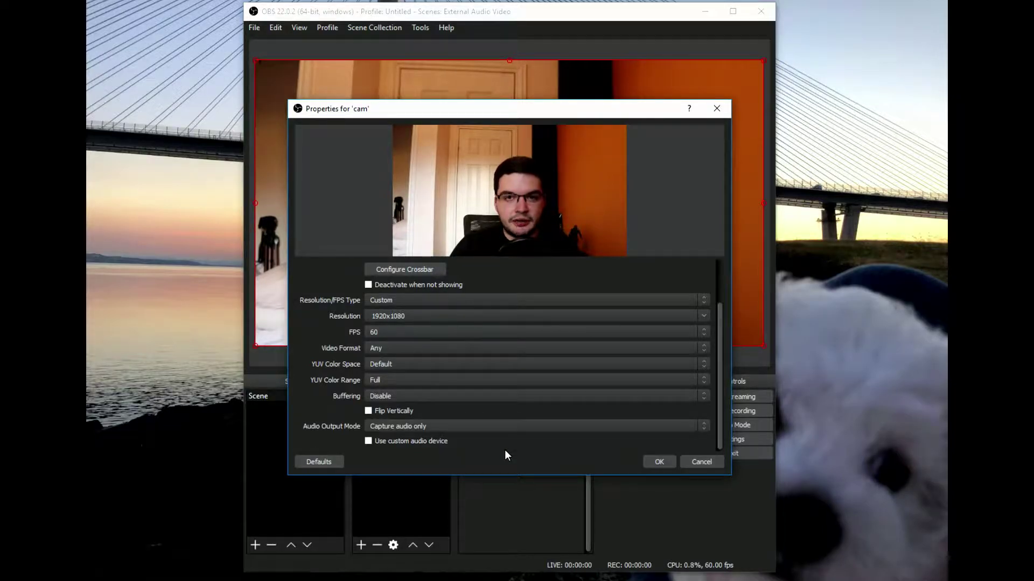
click(665, 464)
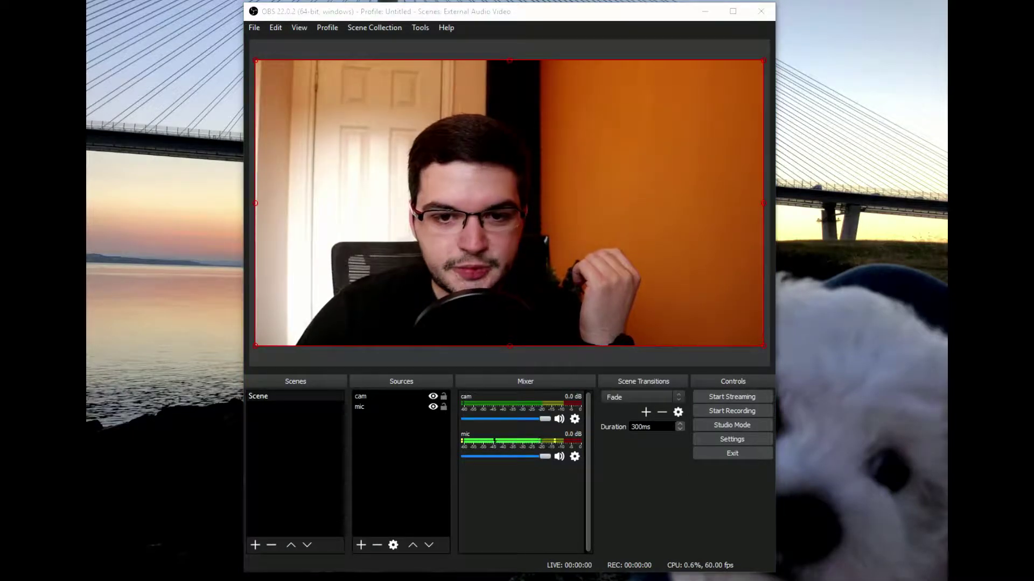
Review the Video and Audio settings, keeping the sample rate at 48khz, ending on Output
click(737, 443)
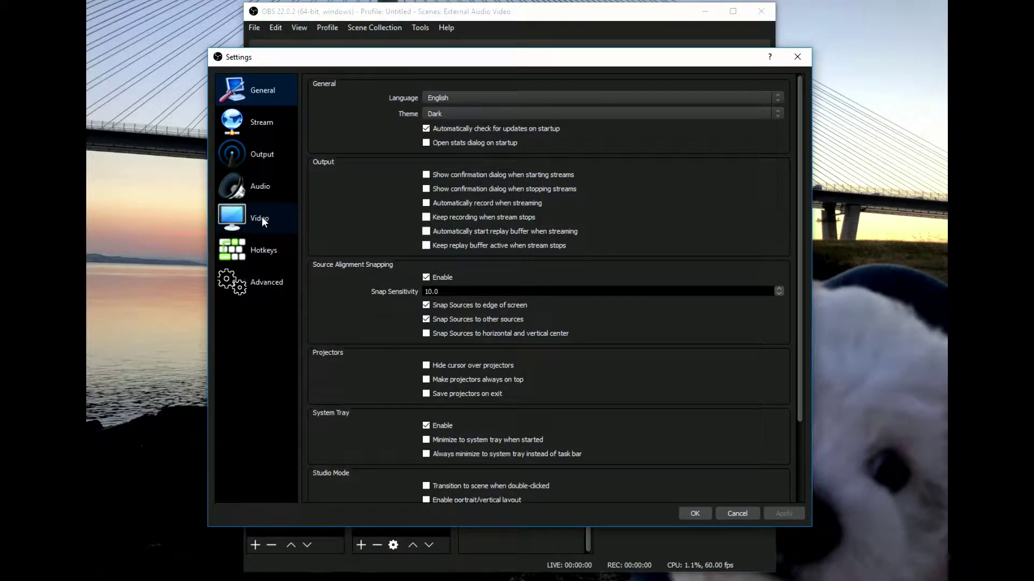
click(262, 218)
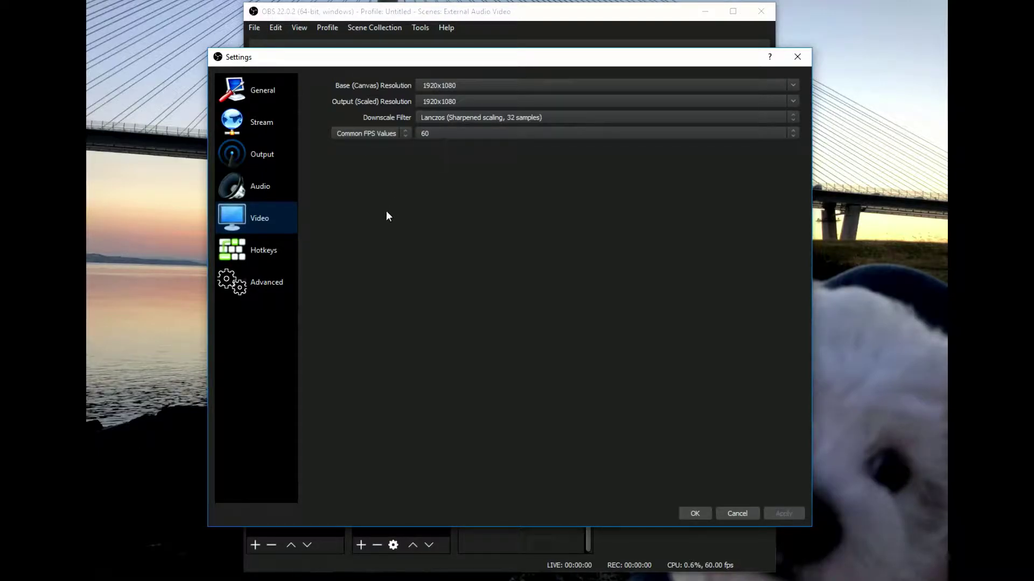
click(275, 190)
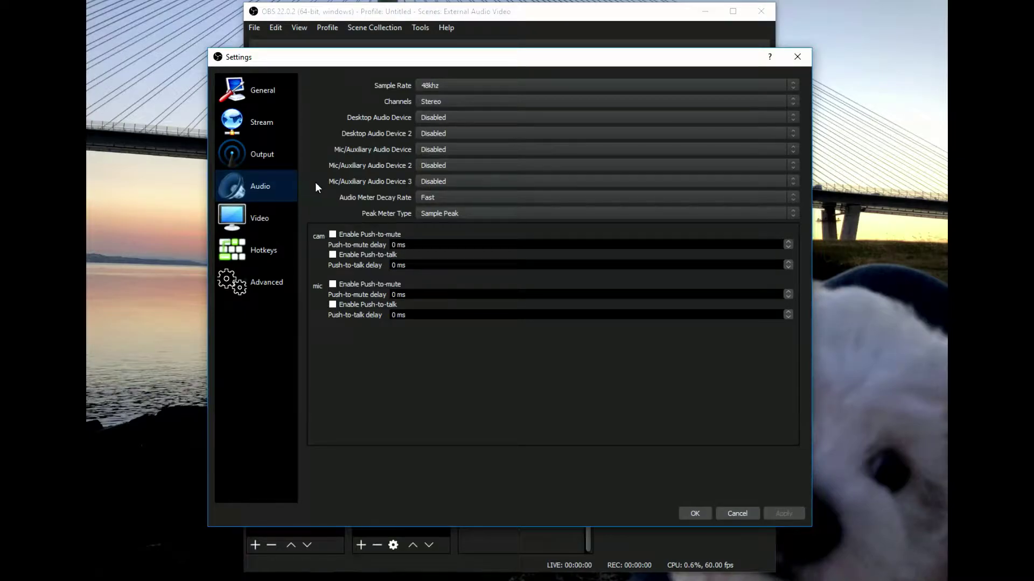
click(464, 85)
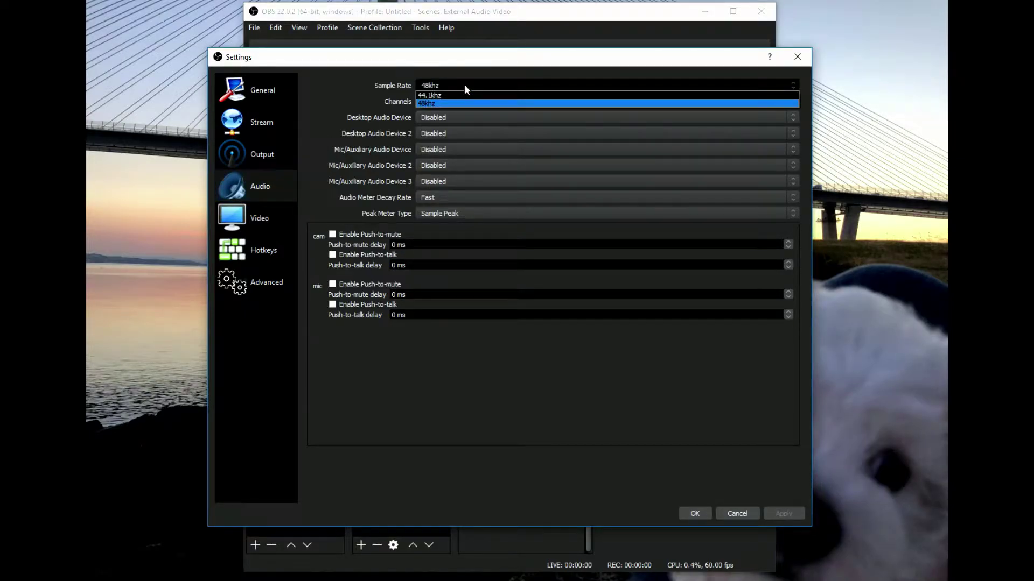
click(452, 104)
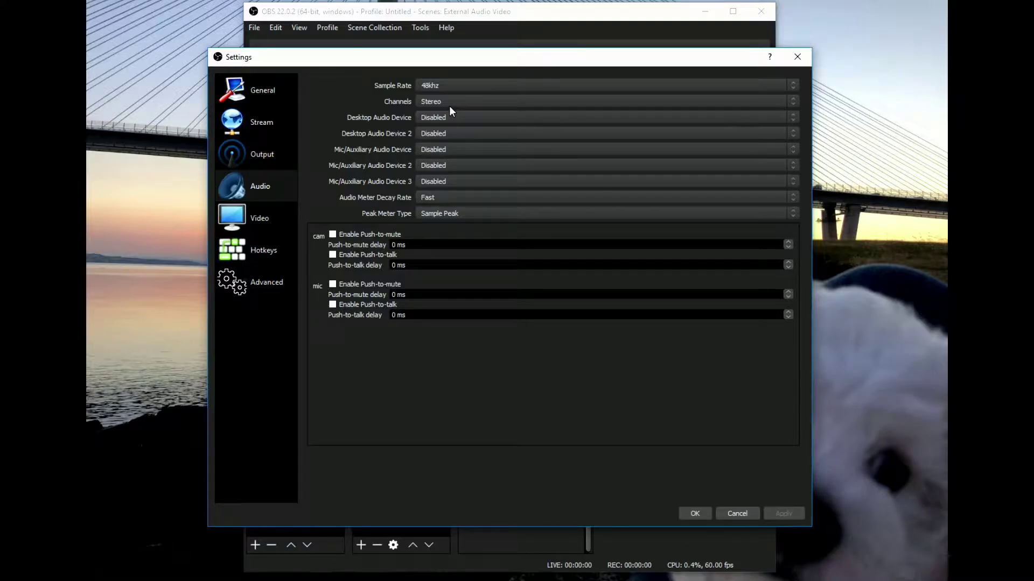
click(289, 157)
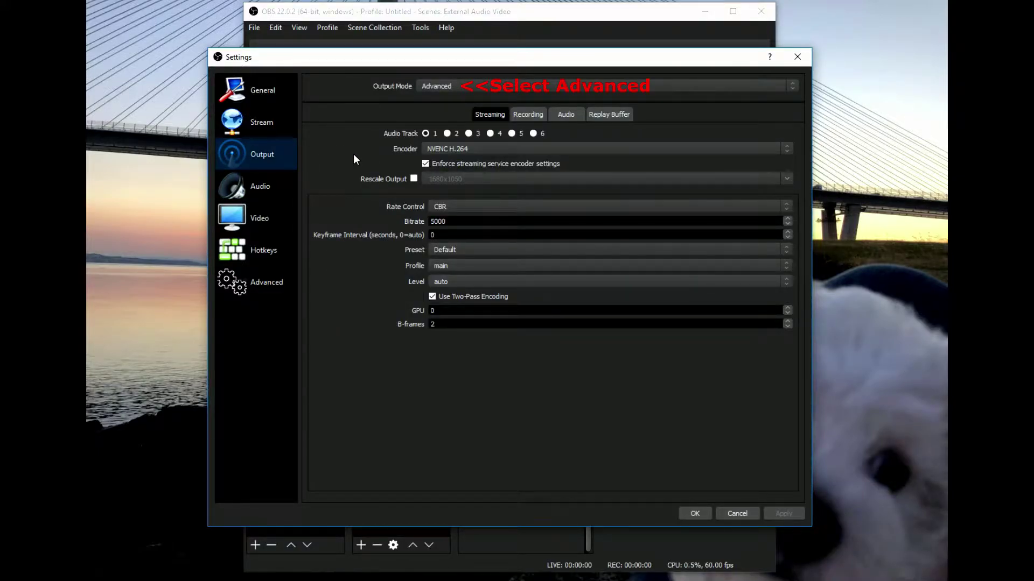
Check the Recording output path, keep CBR rate control and veryfast preset, then view audio track bitrates
click(519, 116)
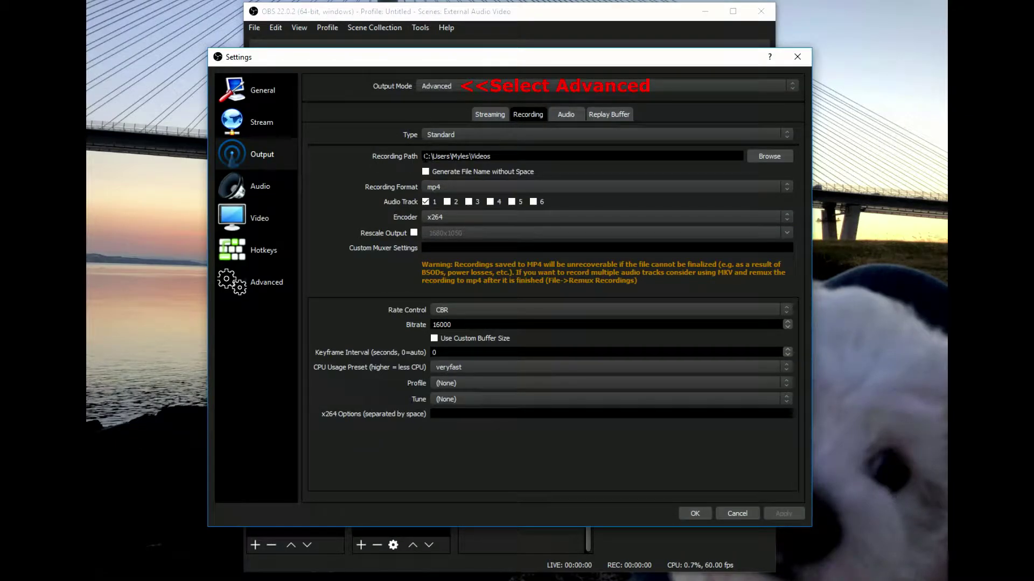
drag(423, 156, 504, 158)
click(528, 160)
click(500, 312)
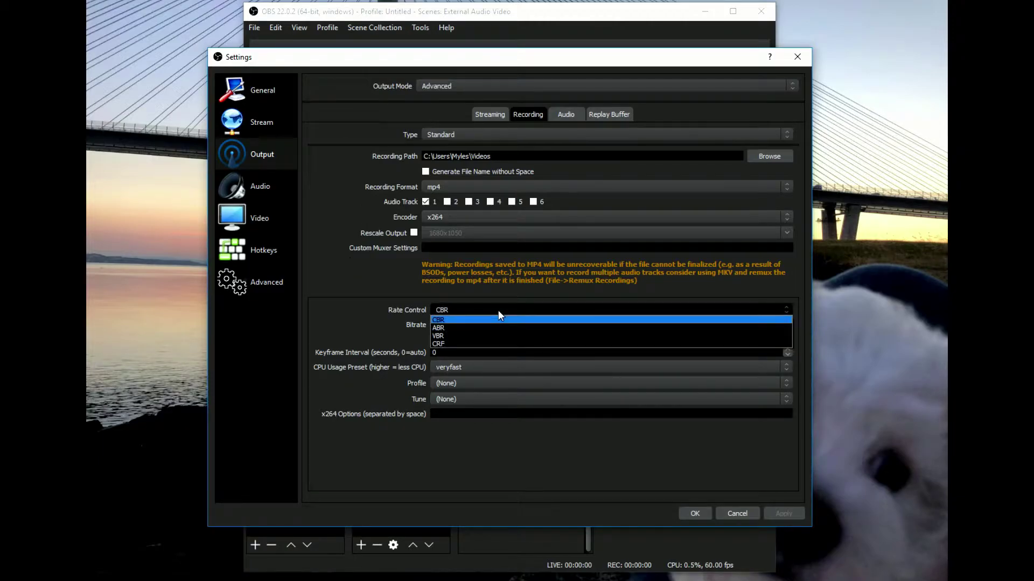
click(492, 320)
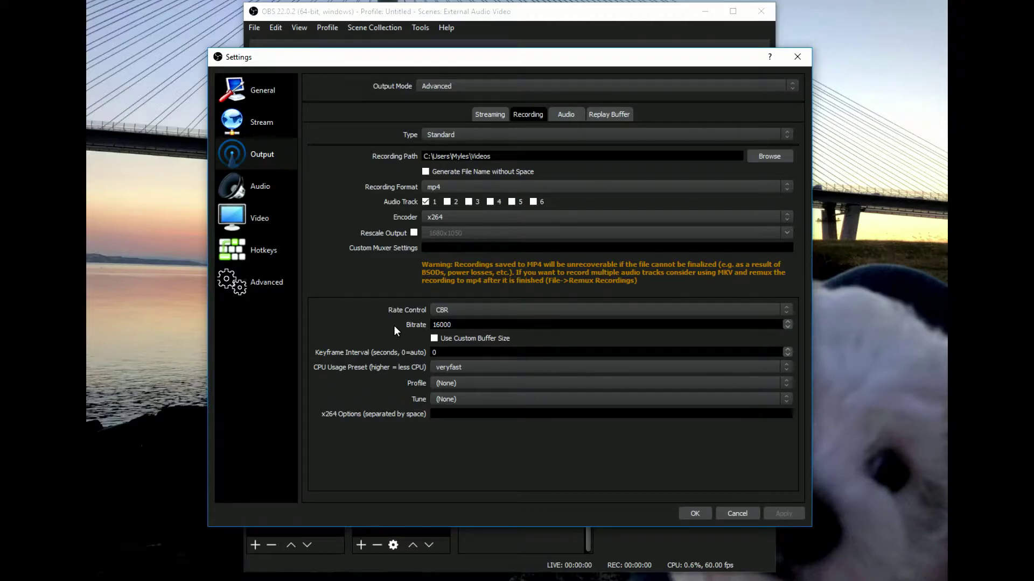
click(484, 368)
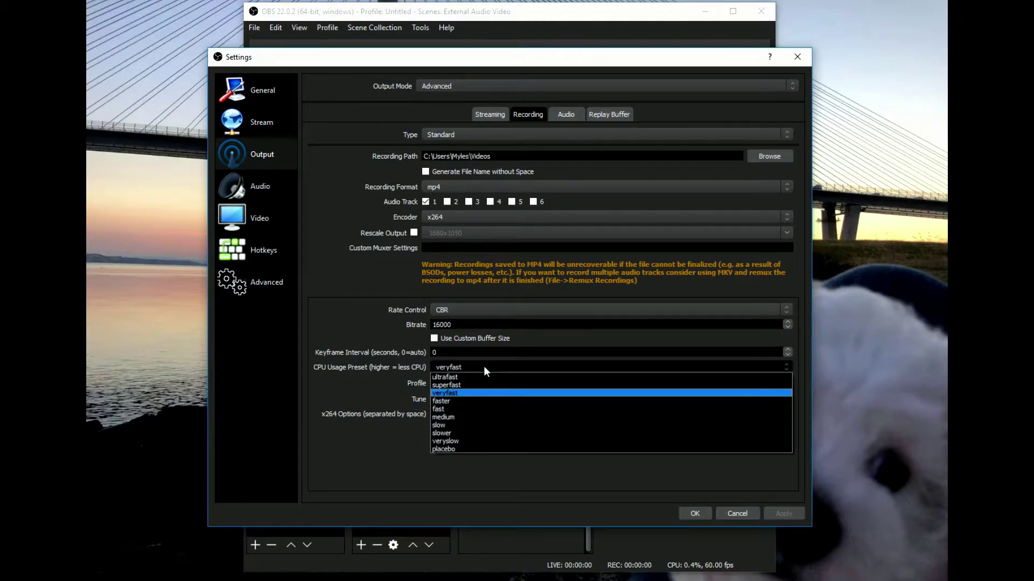
click(491, 394)
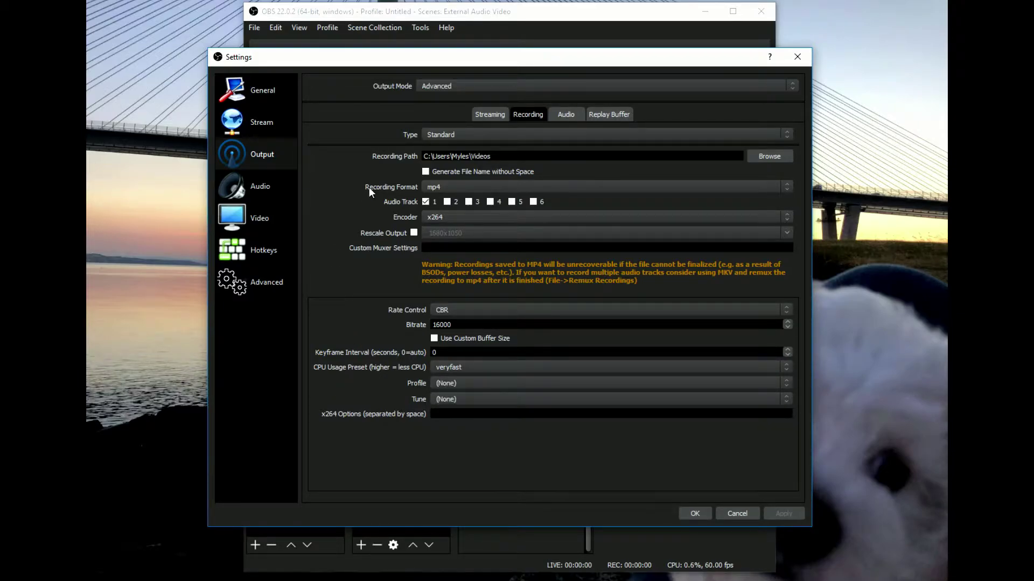
click(559, 119)
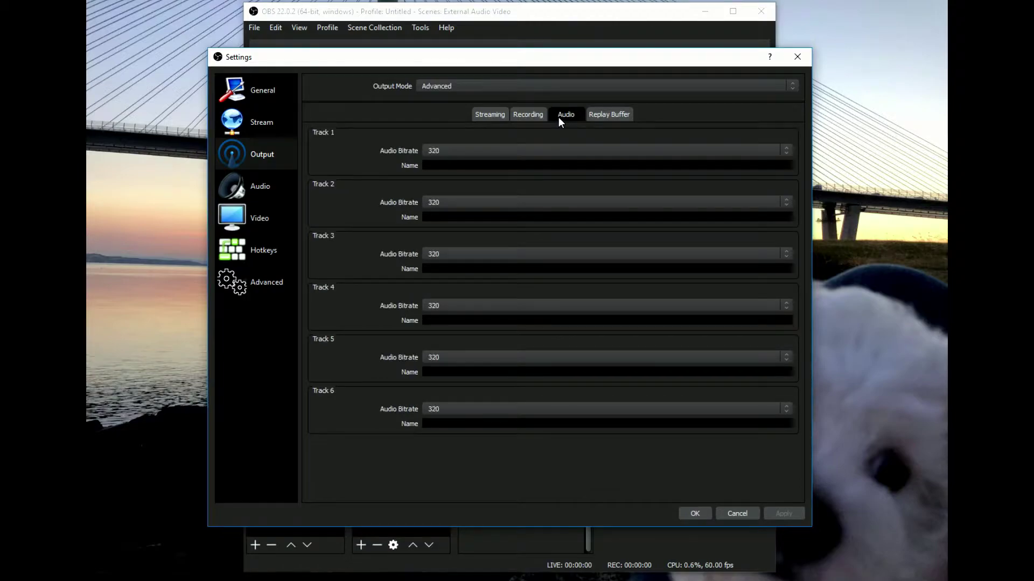
Leave Track 1's audio bitrate at 320 and save the settings with OK
click(470, 149)
click(470, 149)
click(694, 514)
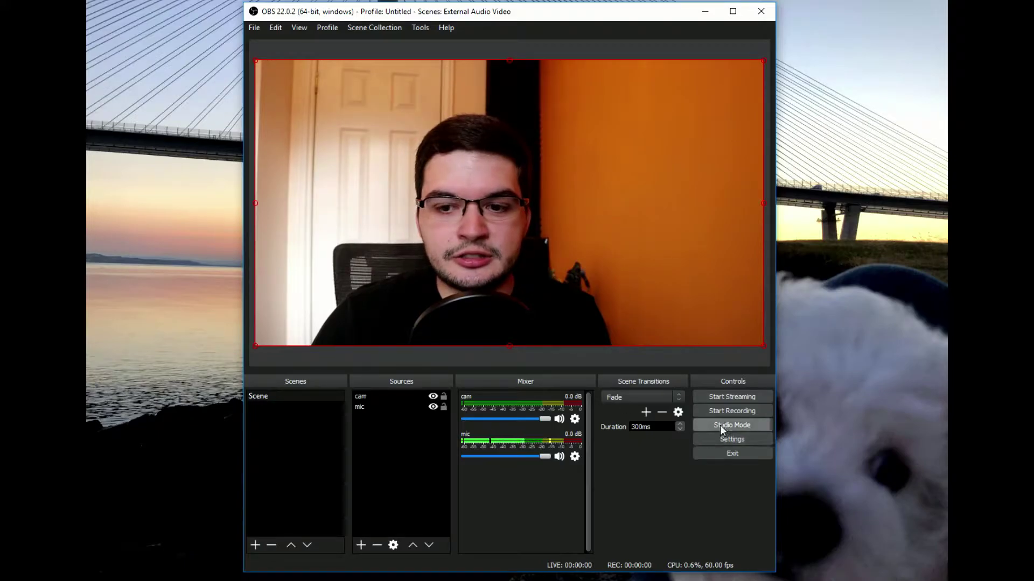
Start recording the scene from the Controls panel
click(731, 410)
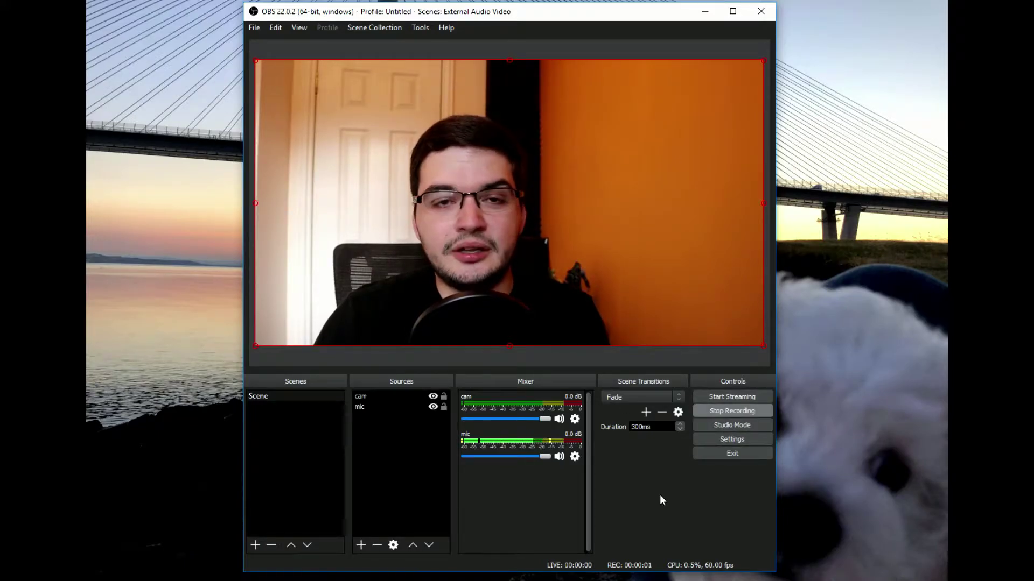